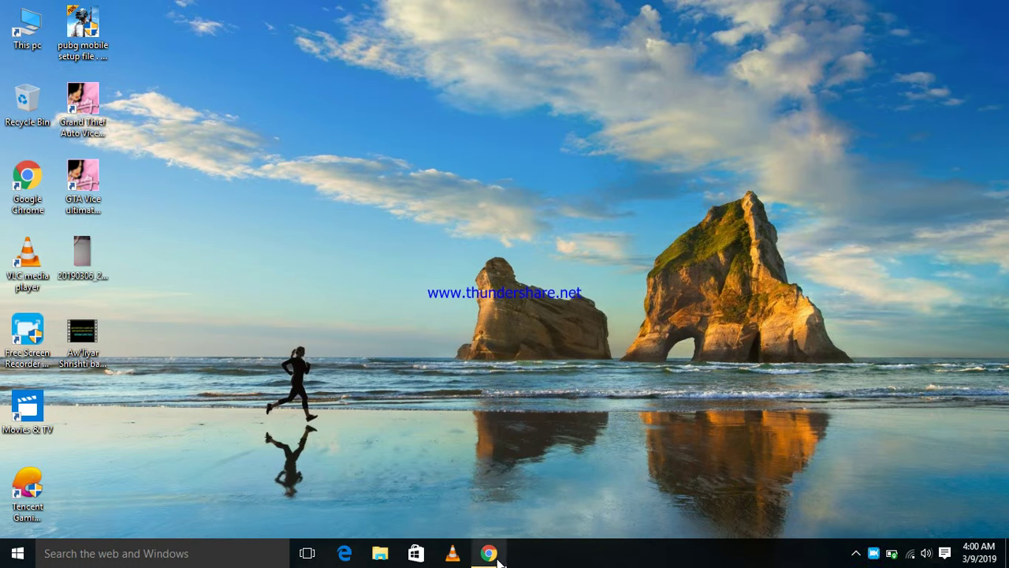
- Switch to Chrome and replace the old Avro search and Bangla software tabs with a new blank tab
mouse_move(493, 557)
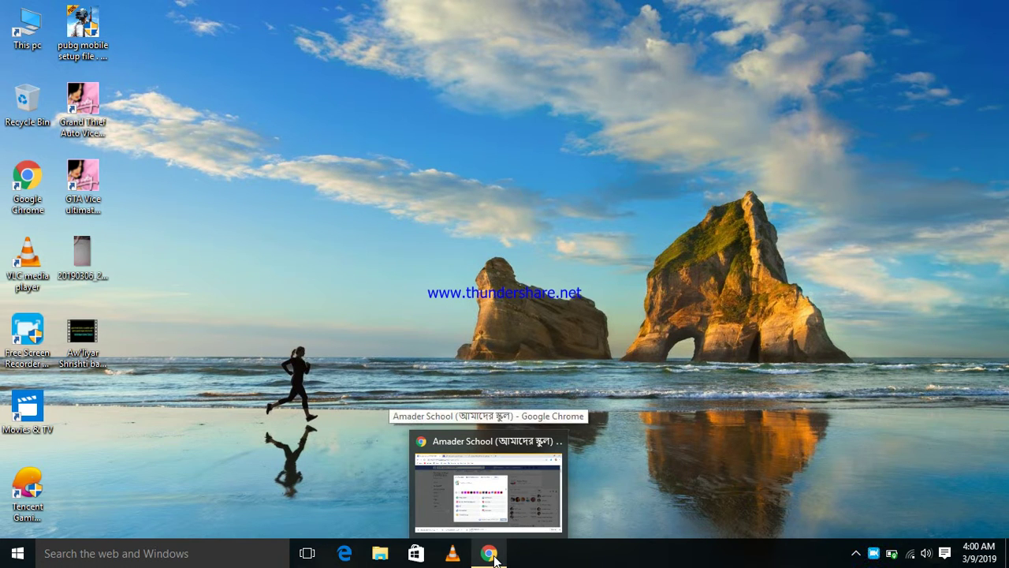
click(482, 513)
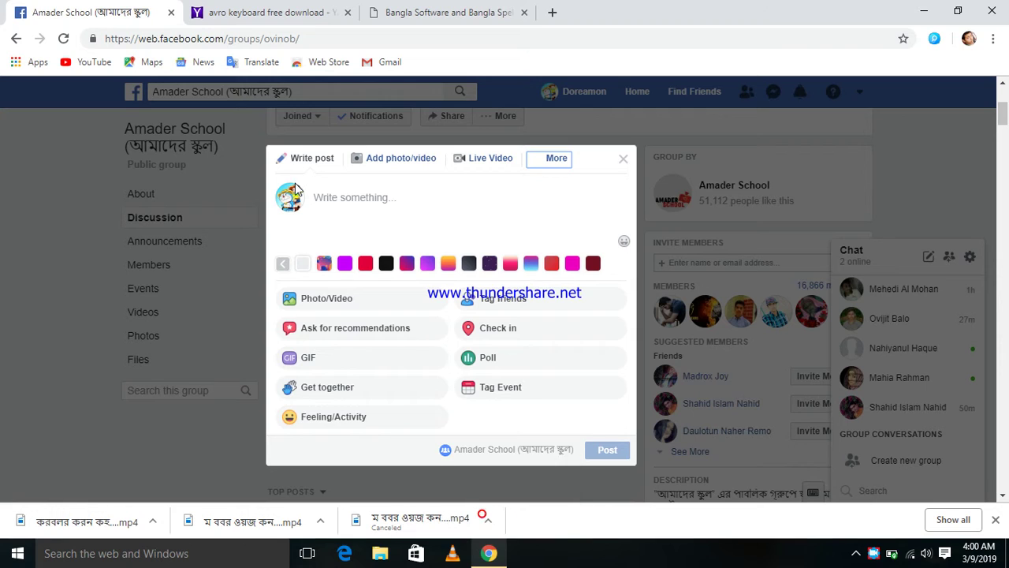
click(258, 9)
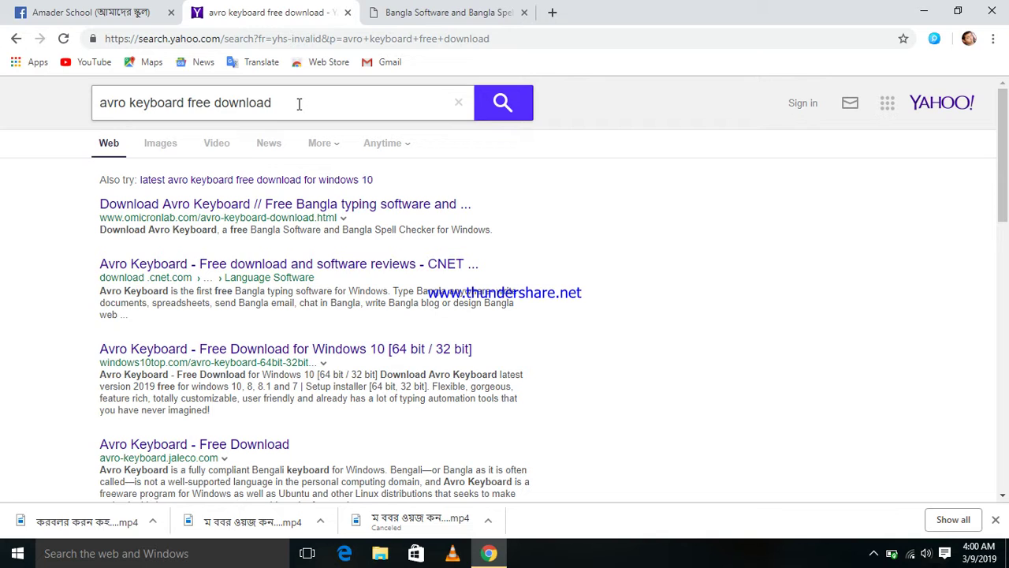
click(550, 12)
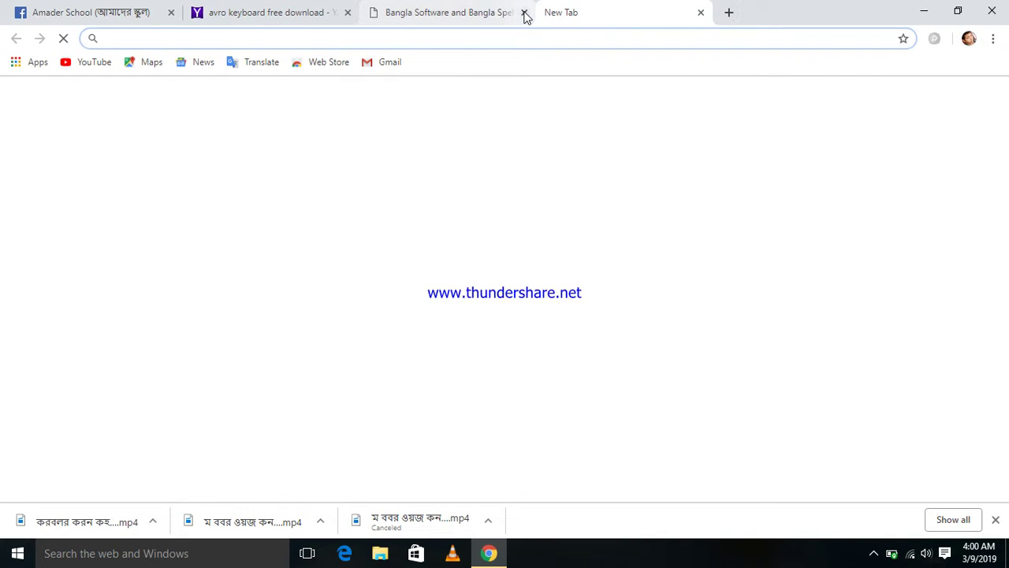
click(346, 11)
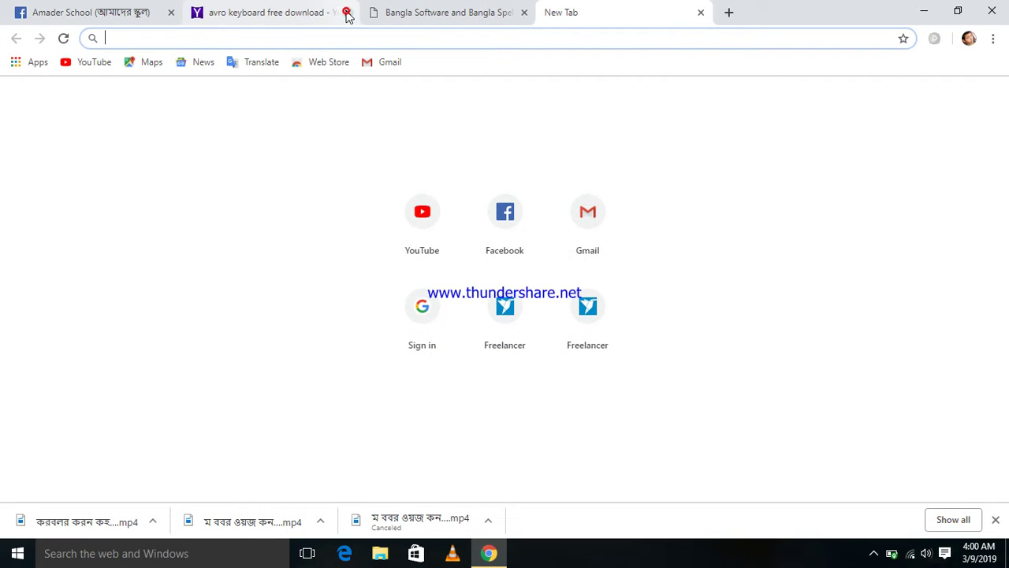
- Try a web search for "avro keyboard free download", closing the search tab and minimizing the browser at the end
click(237, 39)
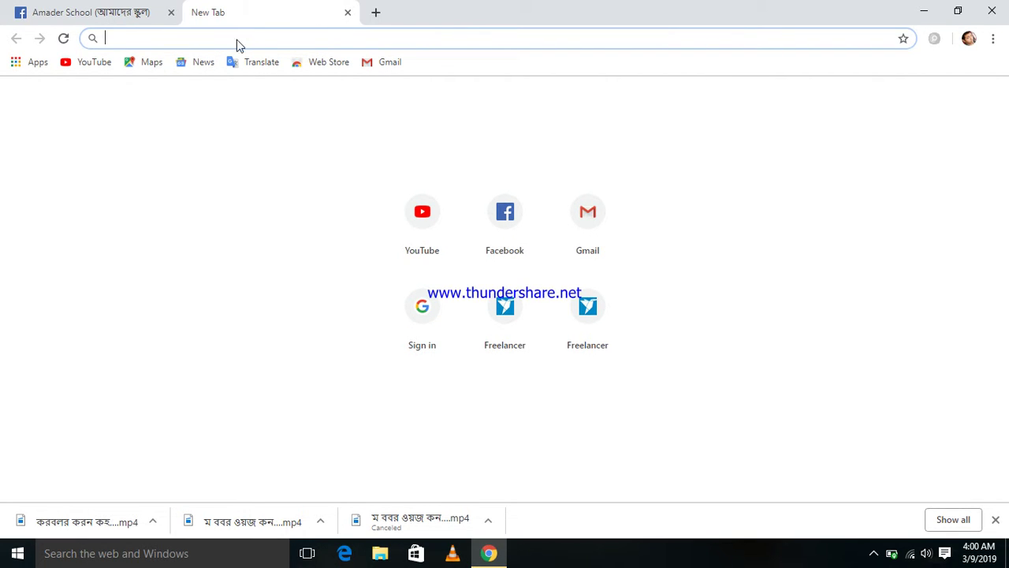
text(avro )
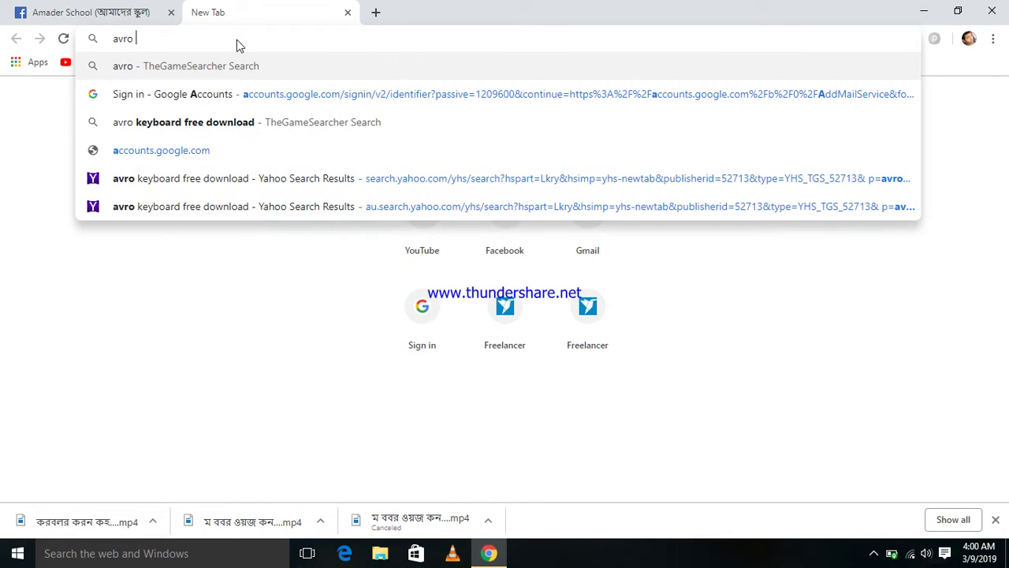
text(ke)
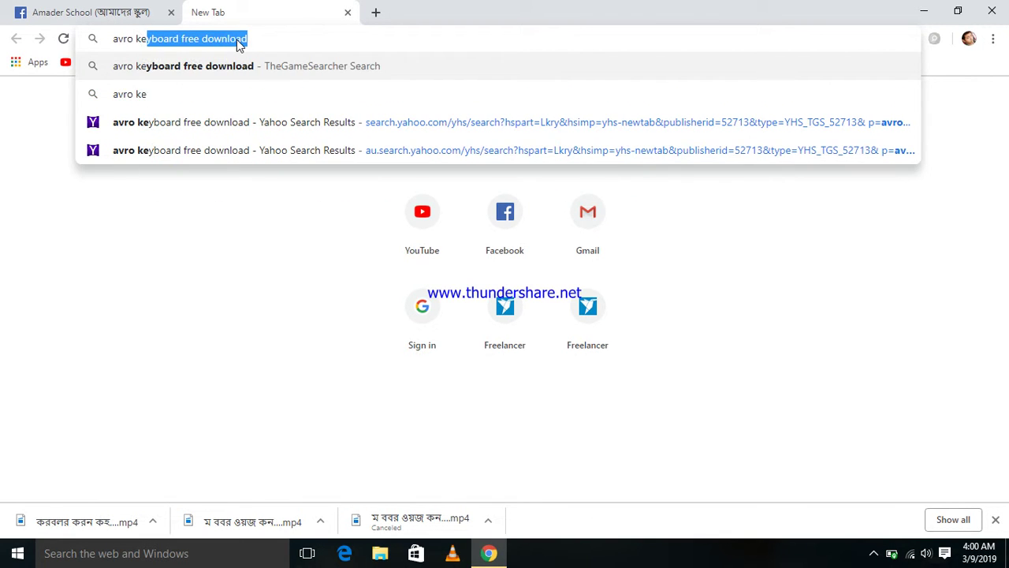
text(t)
key(BackSpace)
text(ybo)
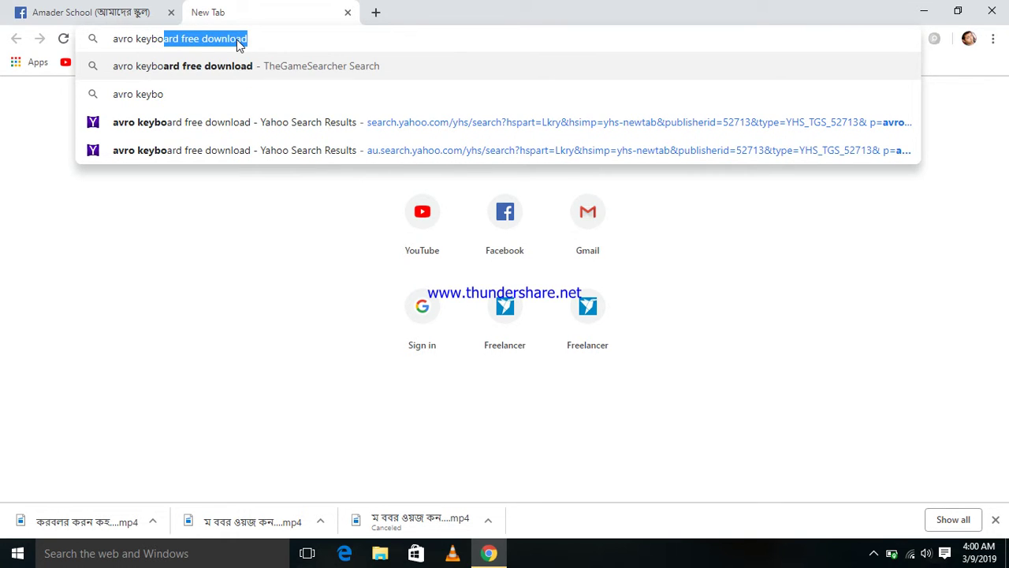
text(ard free)
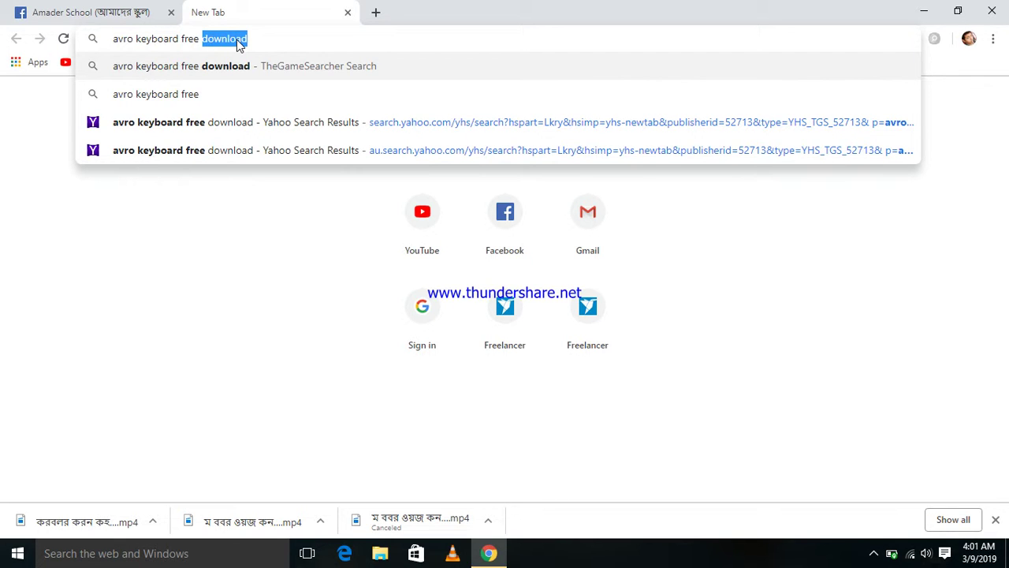
key(Return)
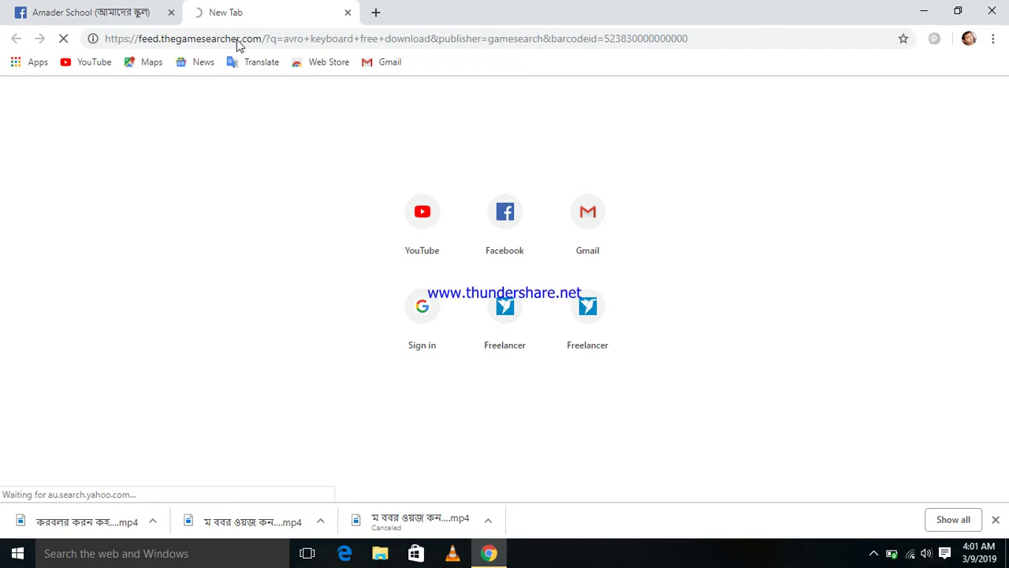
click(348, 13)
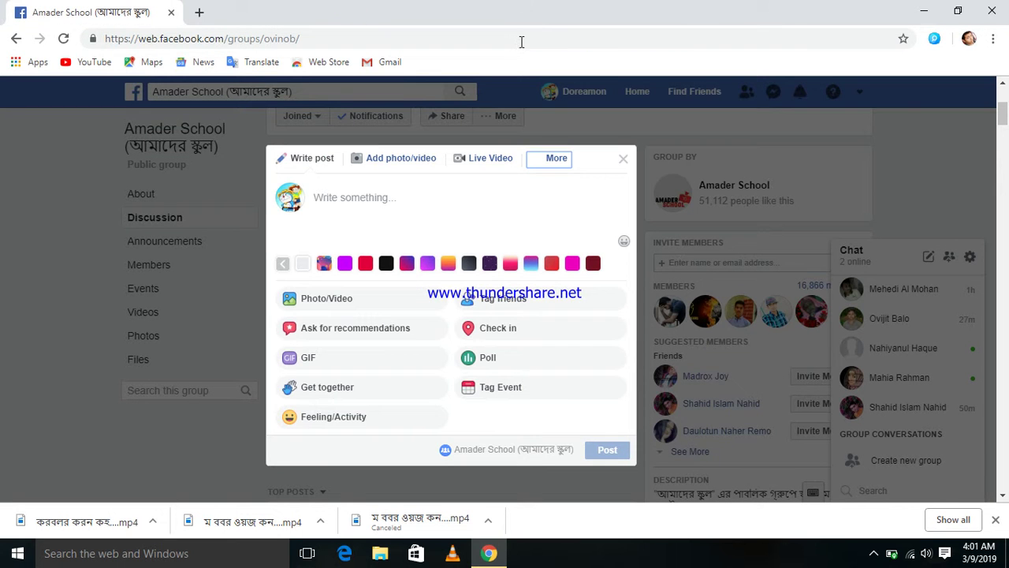
click(957, 10)
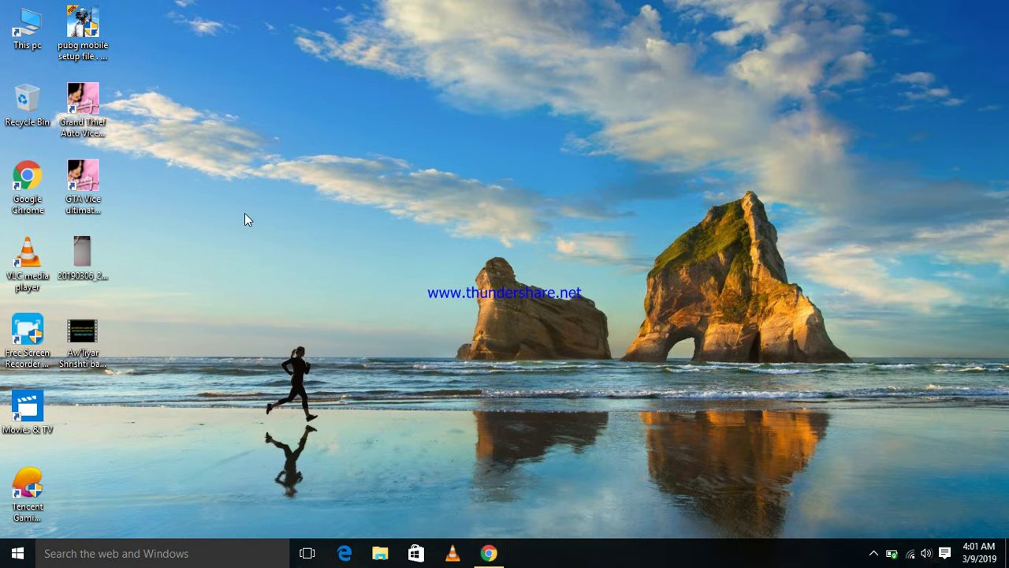
- Run the setup_avrokeyboard_5.5.0 installer from the Downloads folder and minimize the folder window
click(15, 16)
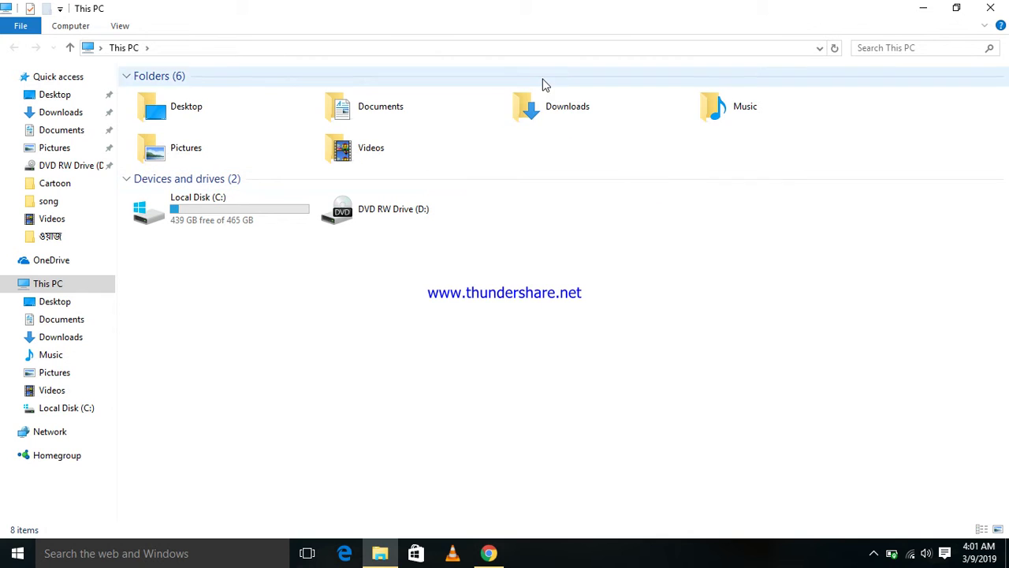
double_click(543, 93)
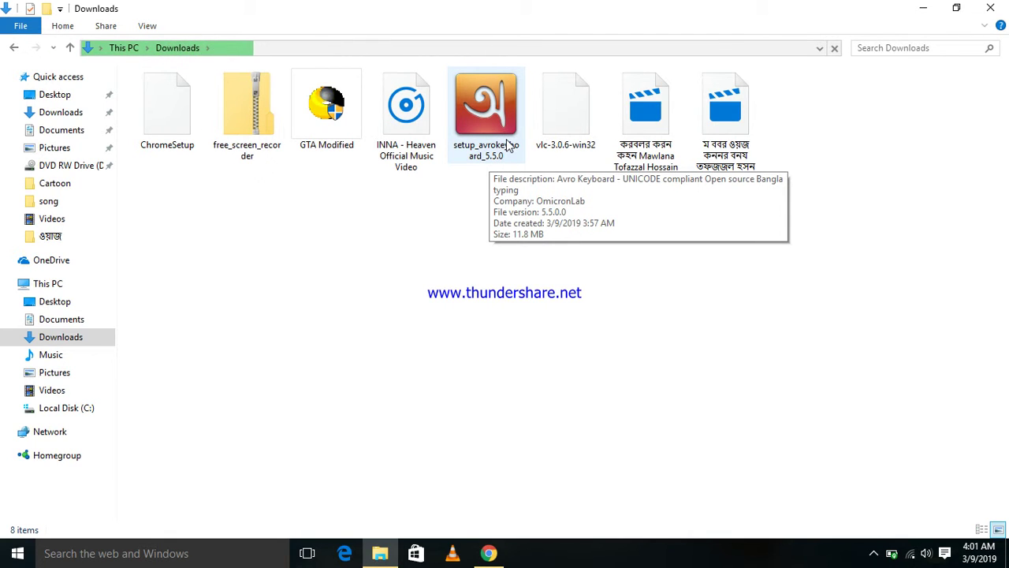
click(509, 147)
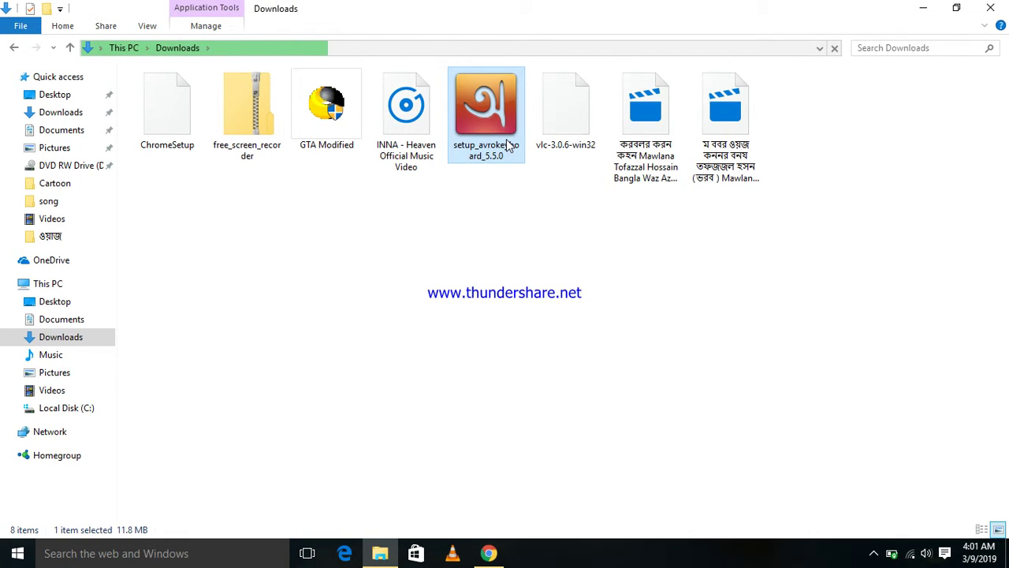
click(507, 142)
click(507, 145)
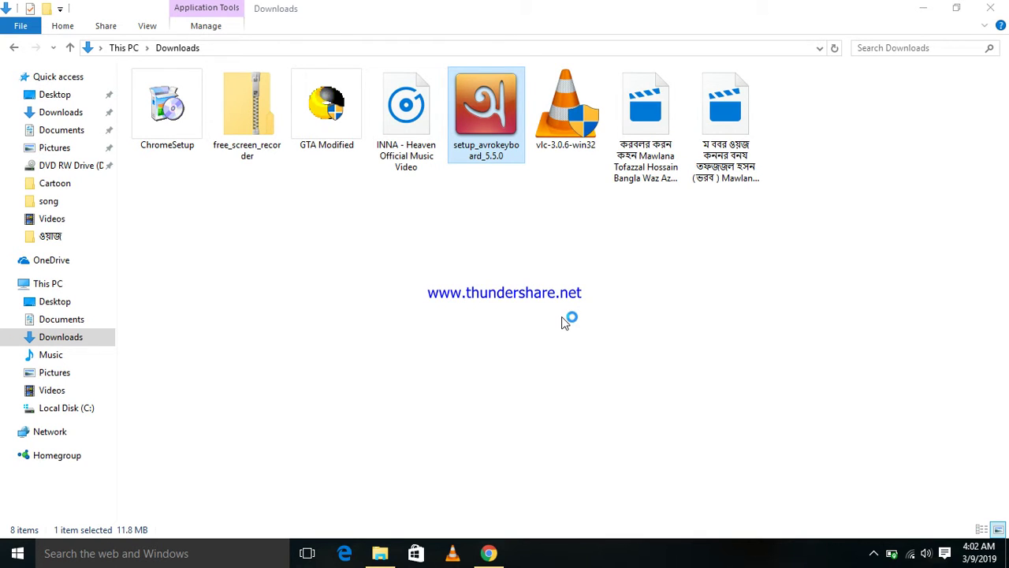
click(924, 13)
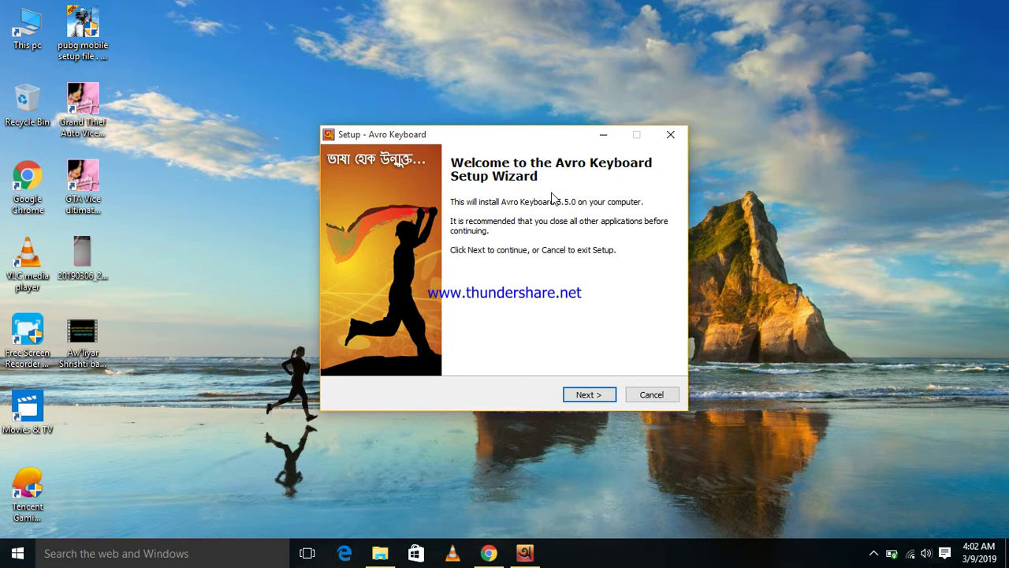
- Accept the license agreement in the Avro Keyboard setup wizard and continue
click(592, 390)
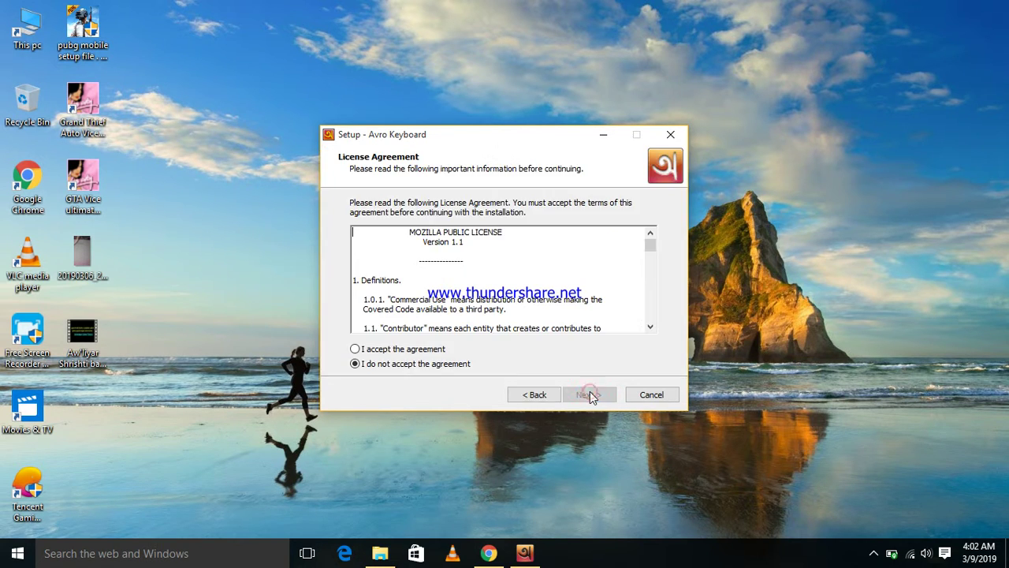
click(406, 349)
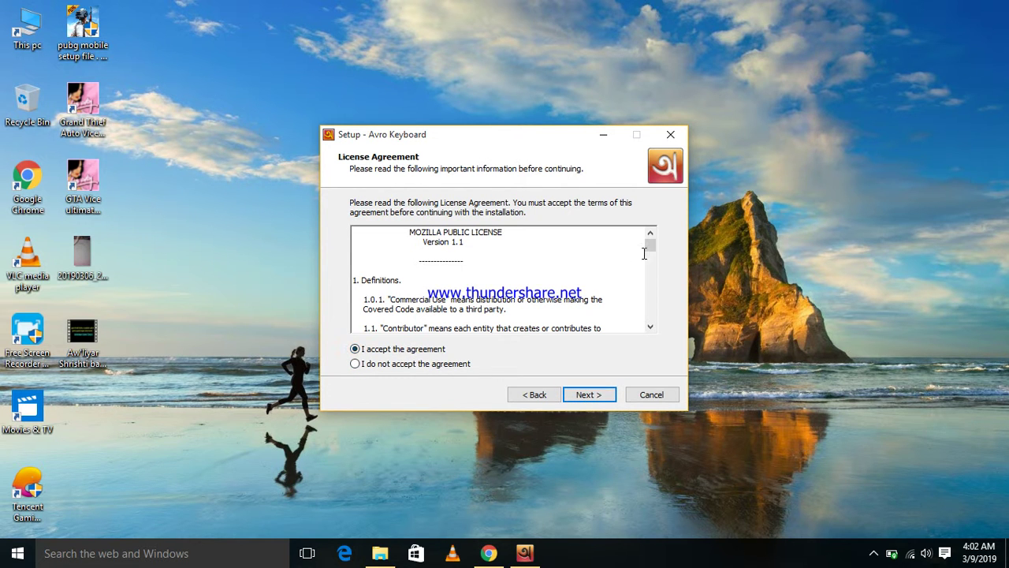
mouse_move(649, 249)
mouse_down()
mouse_move(651, 293)
mouse_move(653, 249)
mouse_up()
click(589, 396)
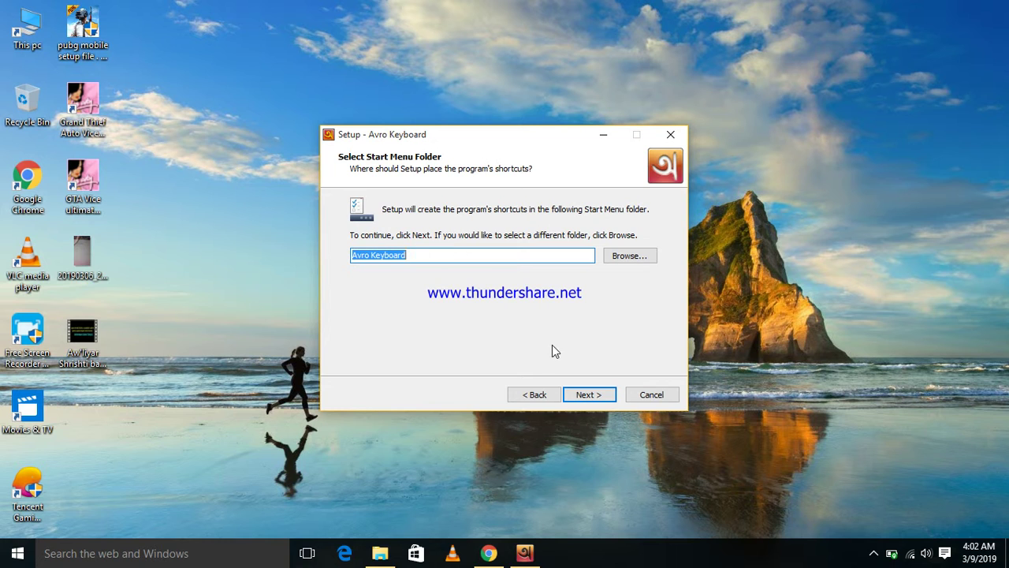
- Install Avro Keyboard with the default Start Menu folder and additional tasks, keeping Bangla (Bangladesh) as input language, and finish the setup
click(584, 395)
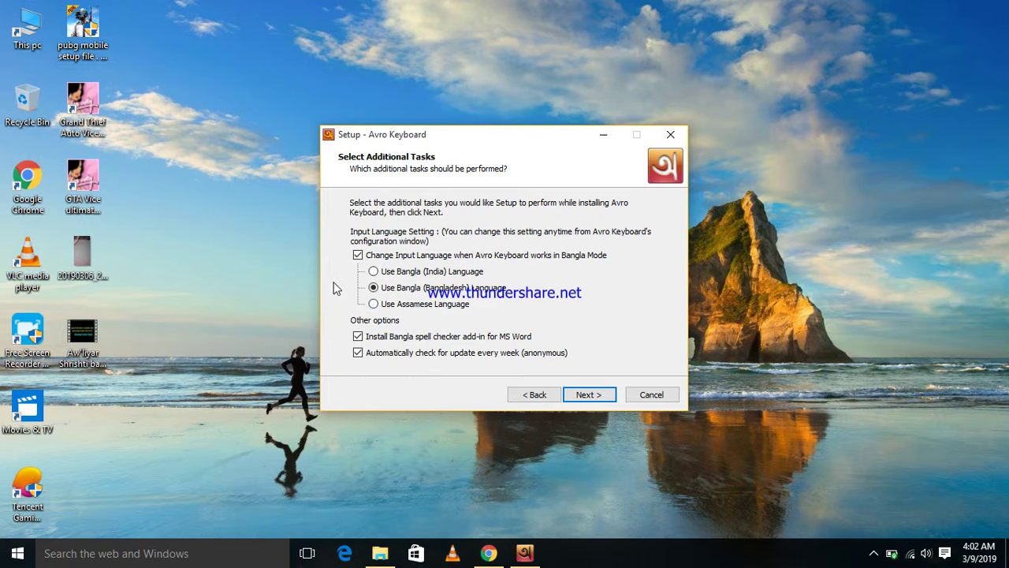
click(586, 395)
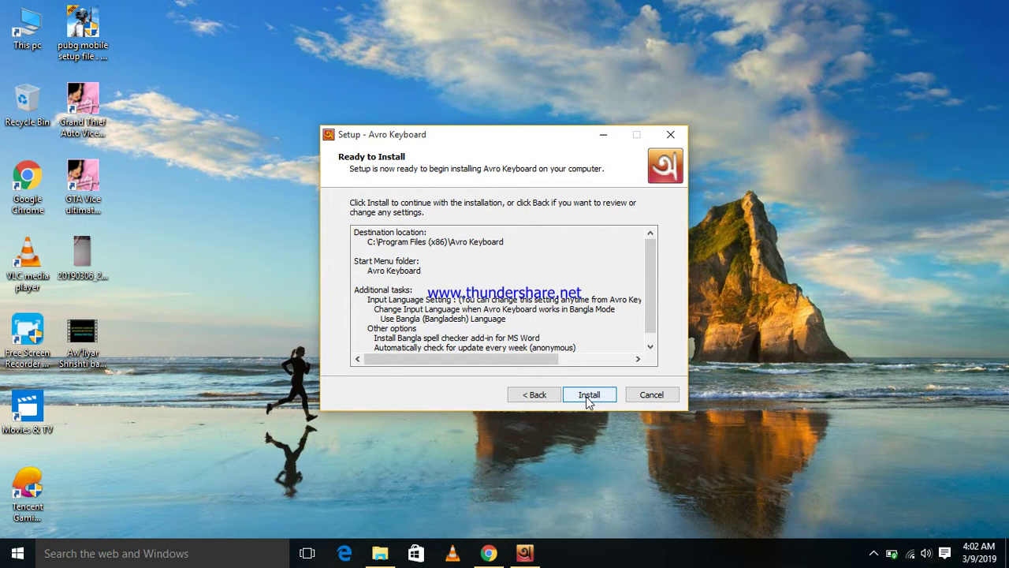
click(587, 395)
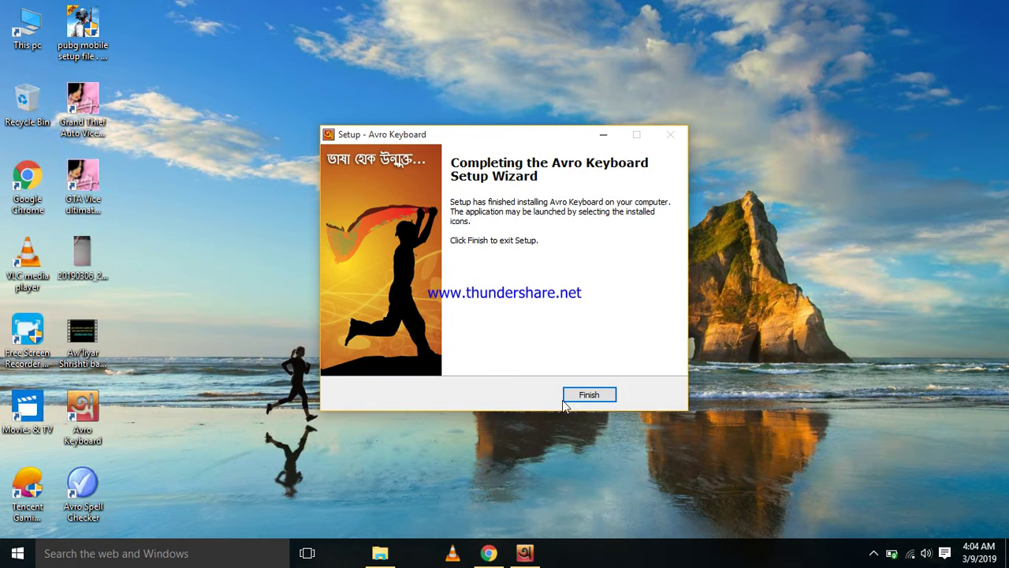
click(574, 392)
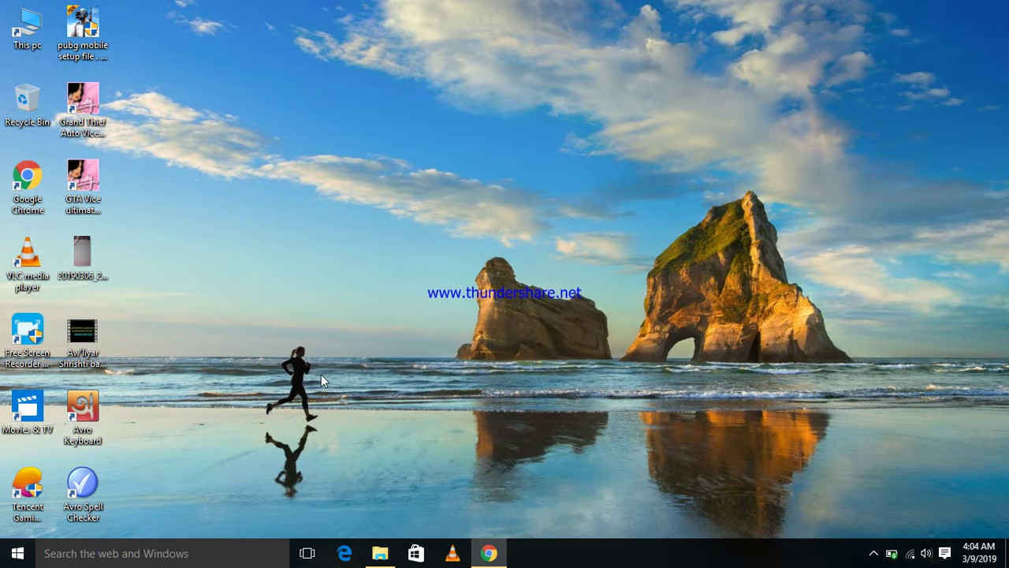
- Launch Avro Keyboard from the desktop and switch its typing mode to Bangla
double_click(88, 405)
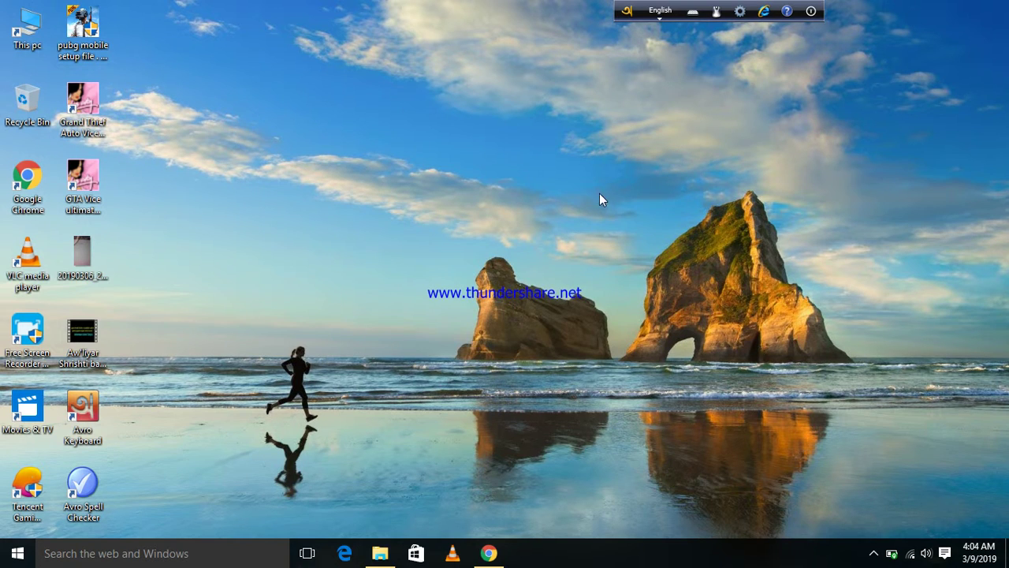
click(661, 11)
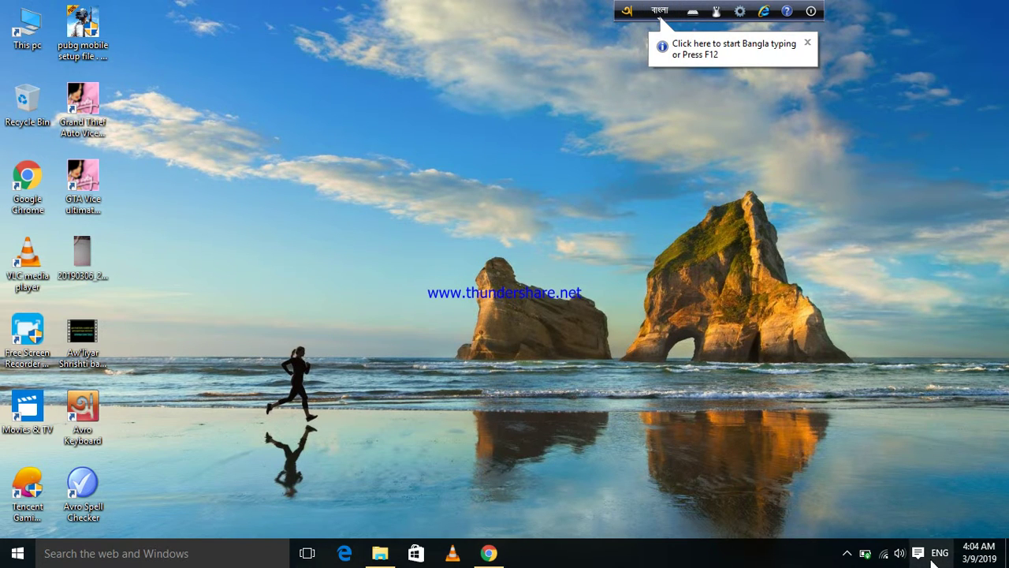
- Set the Windows input language to Bangla (India) with the Bengali keyboard
click(939, 552)
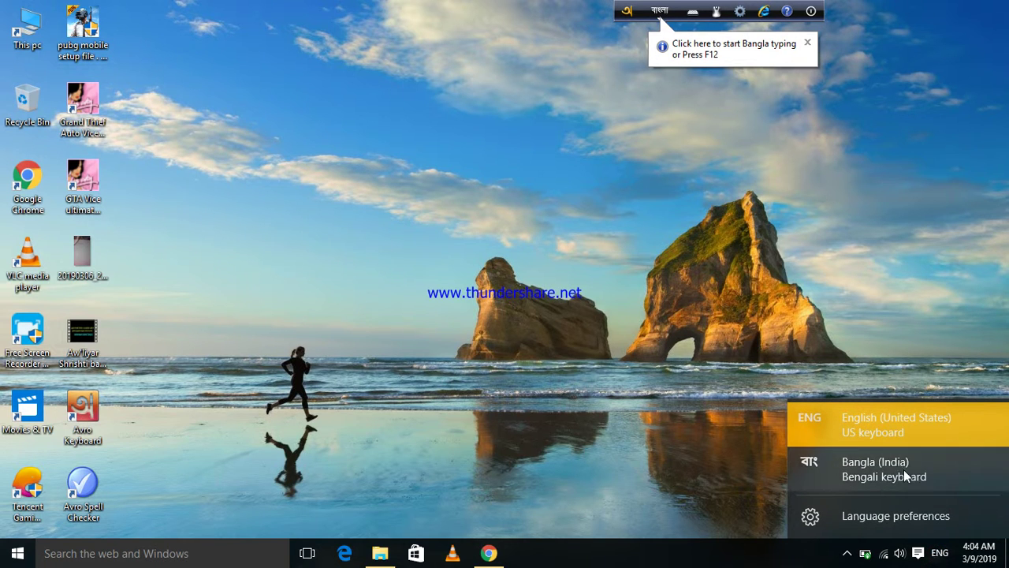
click(896, 464)
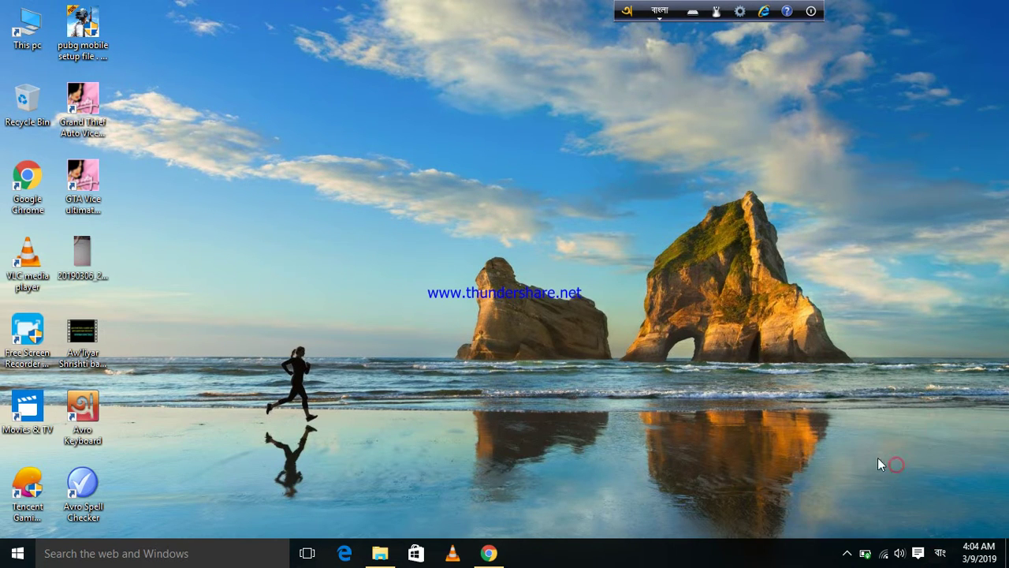
click(939, 553)
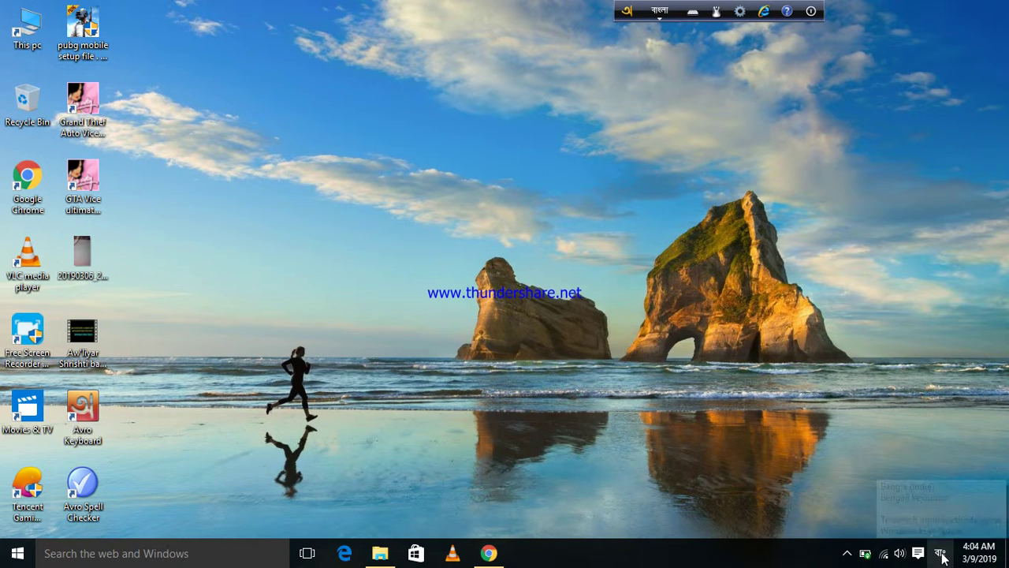
click(664, 429)
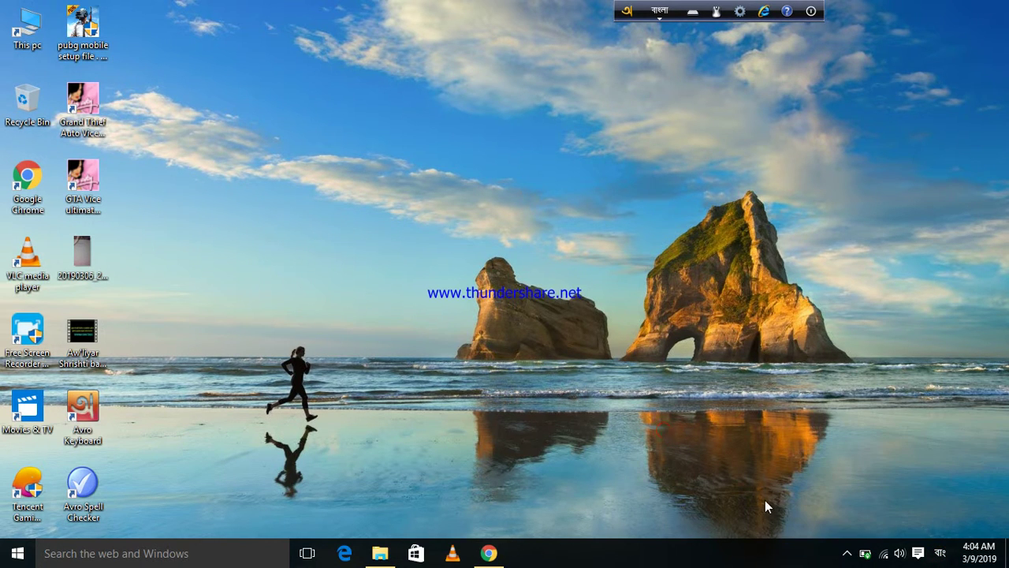
click(846, 551)
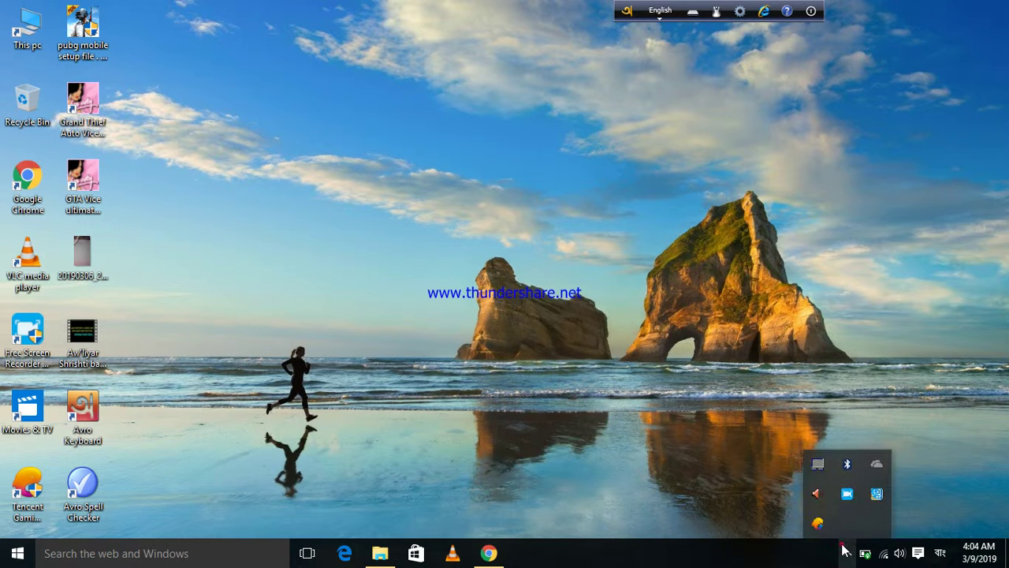
click(848, 493)
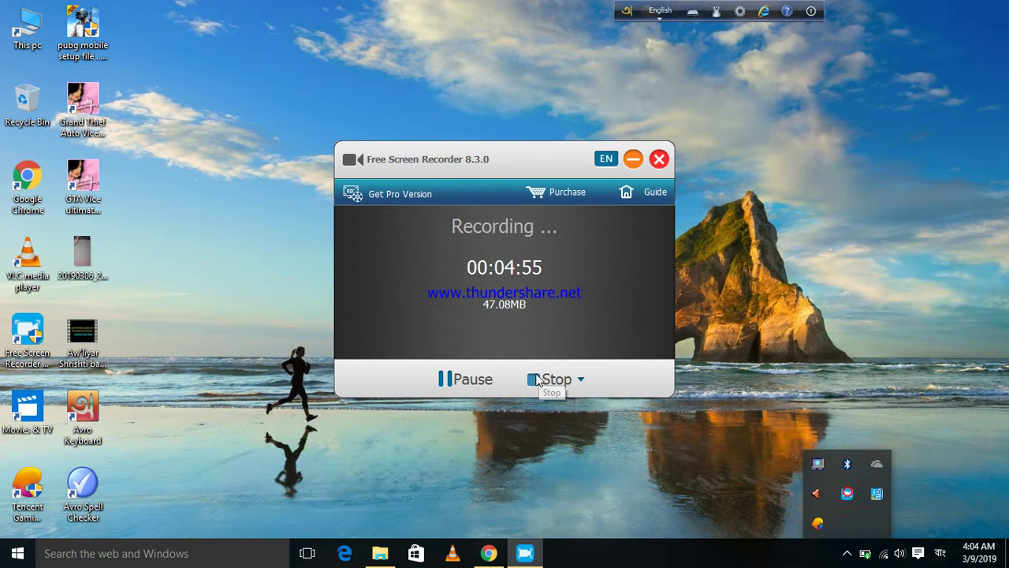